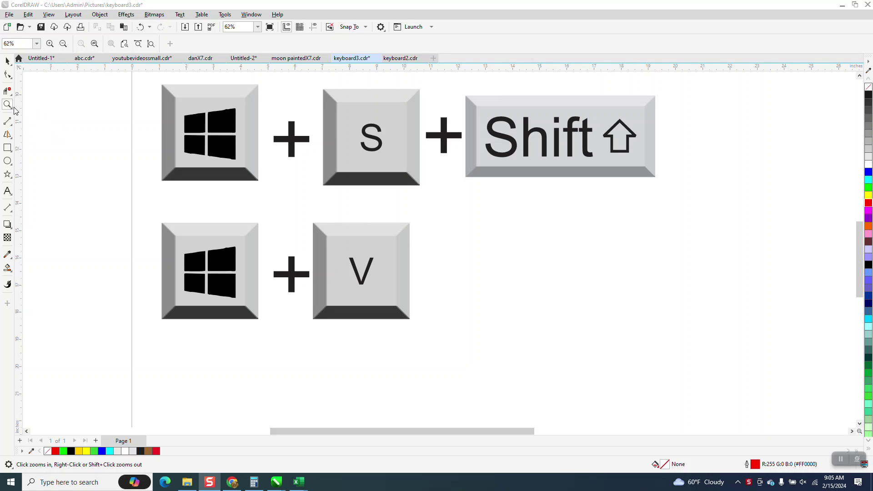
- Zoom out on keyboard3.cdr until the full page, red star and blue square all show
{"action": "left_click", "coordinate": [14, 110]}
{"action": "left_click_drag", "start_coordinate": [141, 86], "coordinate": [724, 218]}
{"action": "scroll", "coordinate": [380, 166], "scroll_direction": "down", "scroll_amount": 2}
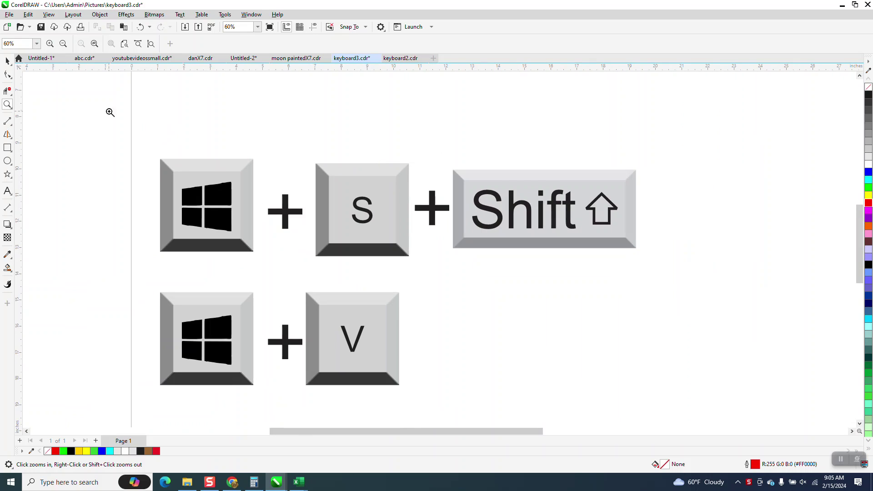
{"action": "left_click", "coordinate": [10, 62]}
{"action": "scroll", "coordinate": [148, 98], "scroll_direction": "down", "scroll_amount": 1}
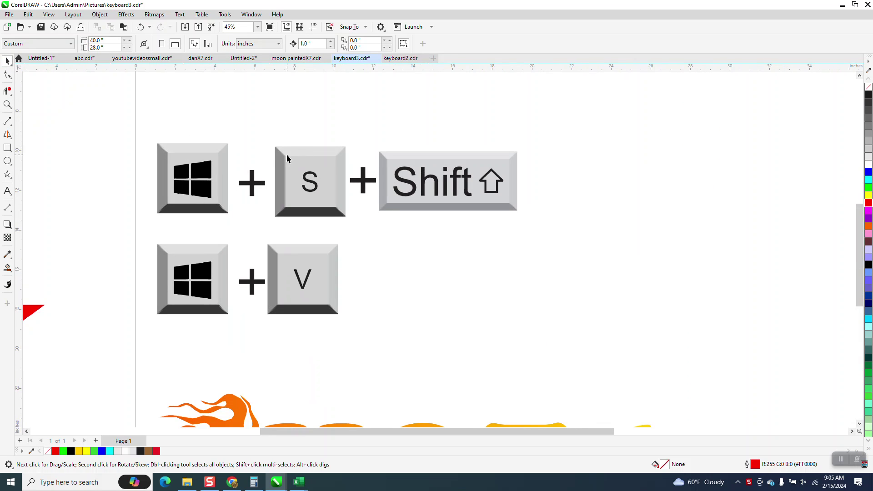
{"action": "scroll", "coordinate": [295, 166], "scroll_direction": "down", "scroll_amount": 1}
{"action": "scroll", "coordinate": [271, 178], "scroll_direction": "down", "scroll_amount": 2}
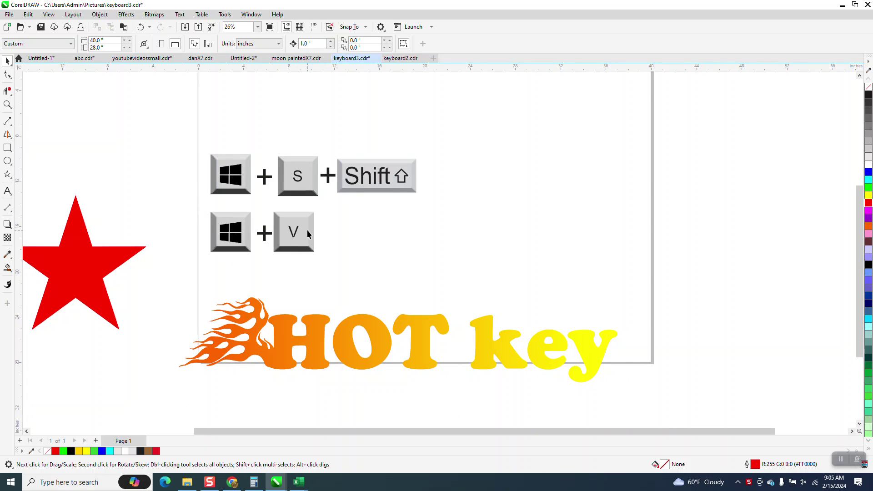
{"action": "scroll", "coordinate": [307, 231], "scroll_direction": "down", "scroll_amount": 3}
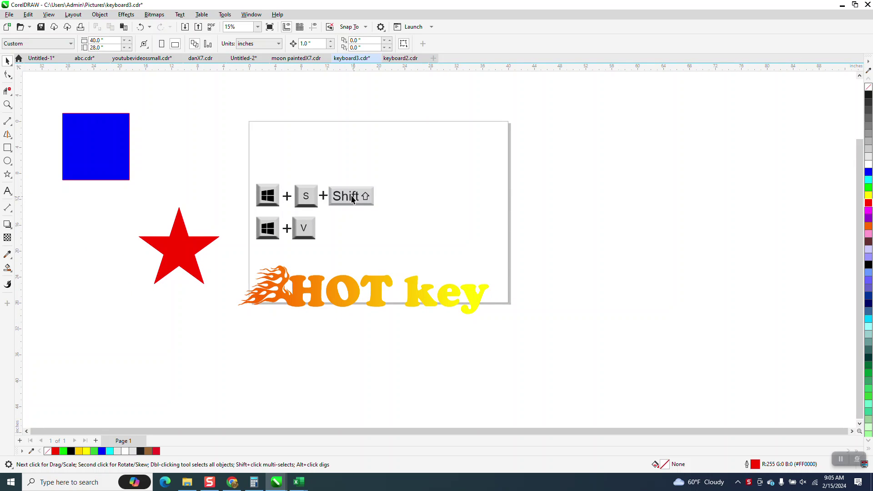
- Take a rectangular Win+Shift+S snip around the red star
{"action": "key", "text": "super+shift+s"}
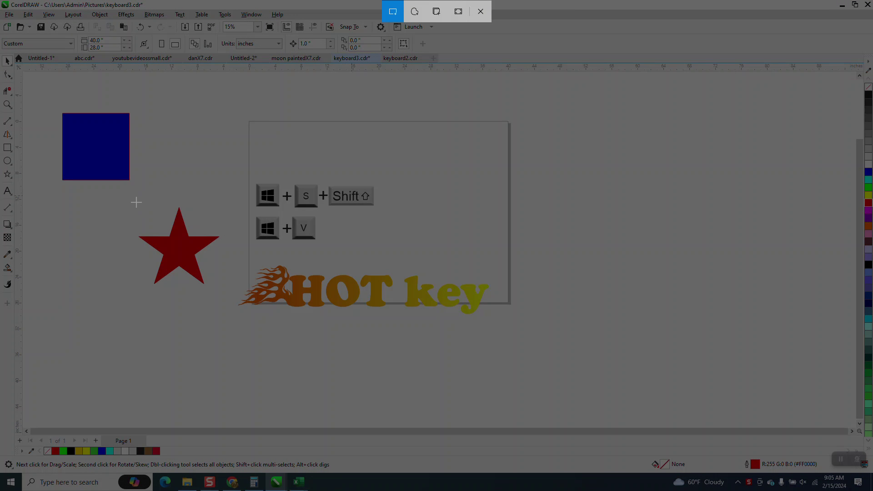
{"action": "left_click_drag", "start_coordinate": [136, 202], "coordinate": [222, 300]}
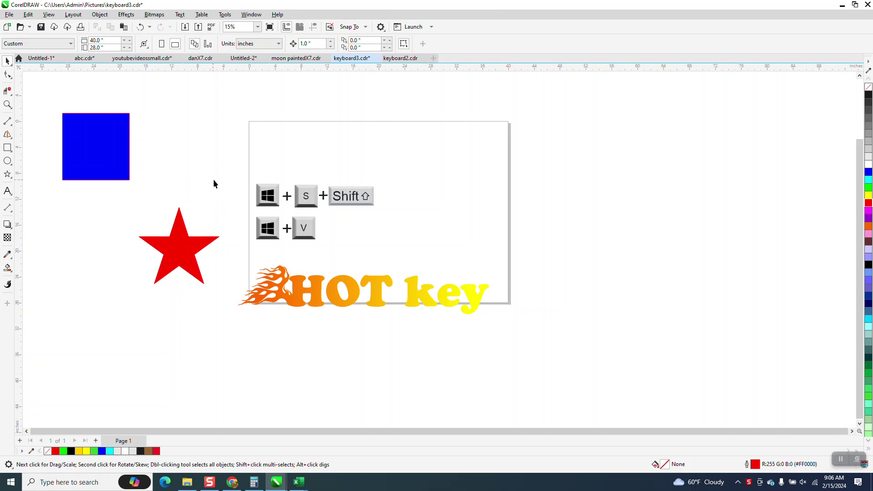
- Draw a circle right of the Shift key, fill it yellow, and remove its outline
{"action": "left_click", "coordinate": [10, 163]}
{"action": "left_click_drag", "start_coordinate": [435, 170], "coordinate": [432, 223]}
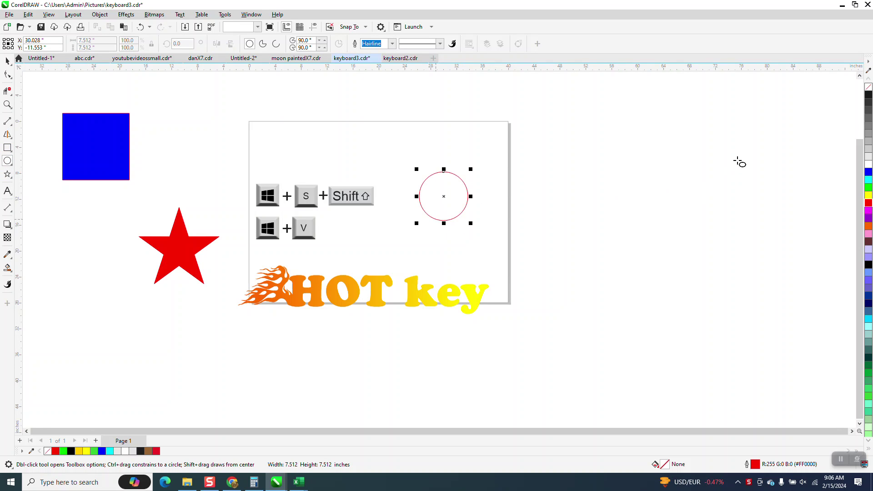
{"action": "left_click", "coordinate": [869, 173]}
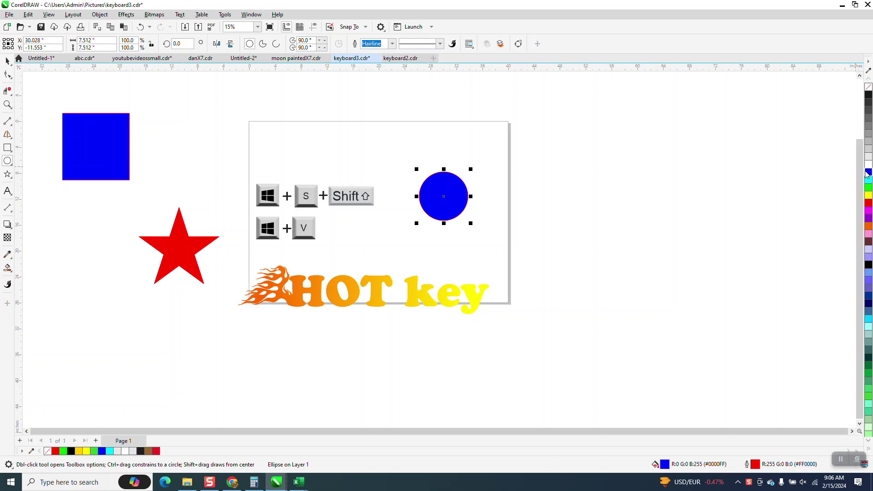
{"action": "left_click", "coordinate": [868, 195]}
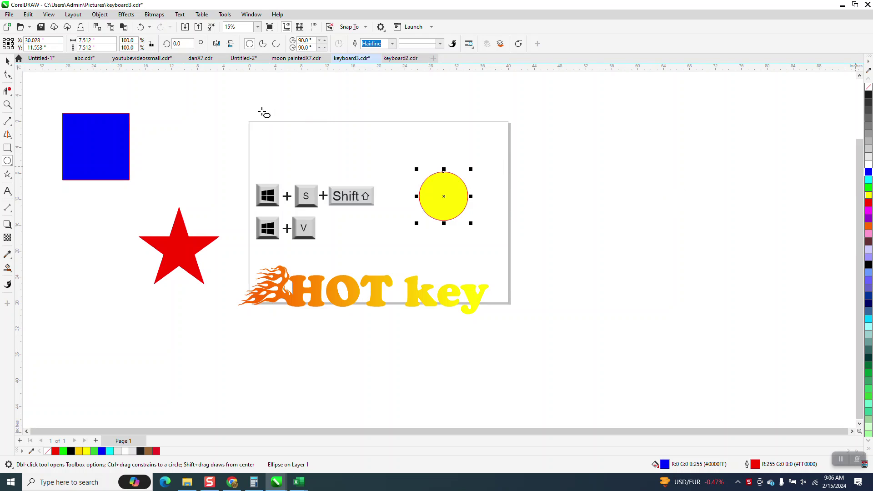
{"action": "right_click", "coordinate": [868, 86]}
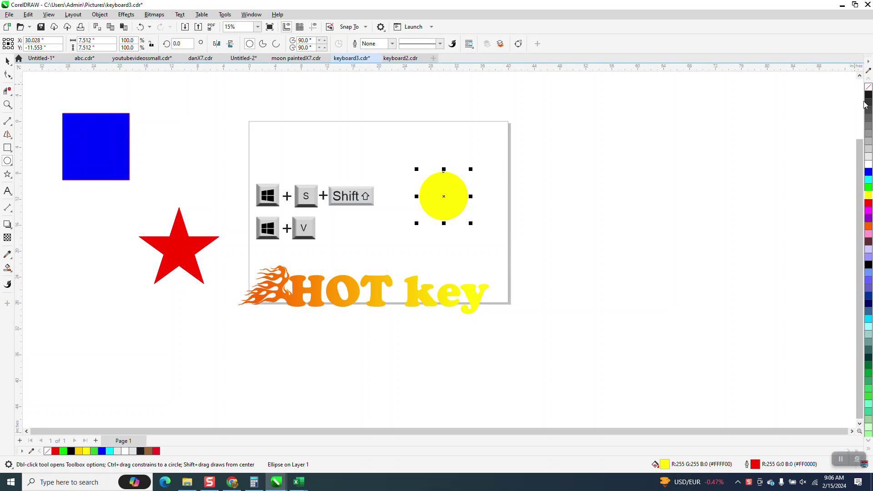
{"action": "left_click", "coordinate": [7, 60]}
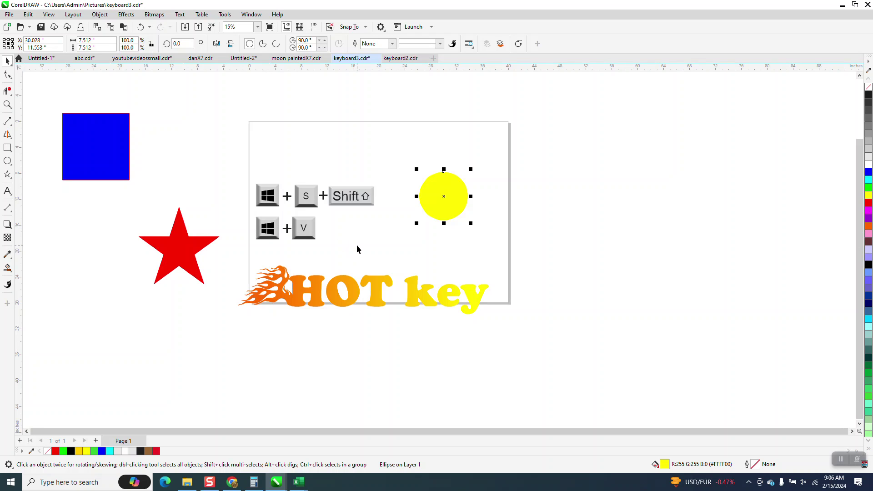
- Open Clipboard History with Win+V to list the yellow circle, red star, blue square and HOT key snips
{"action": "key", "text": "super+v"}
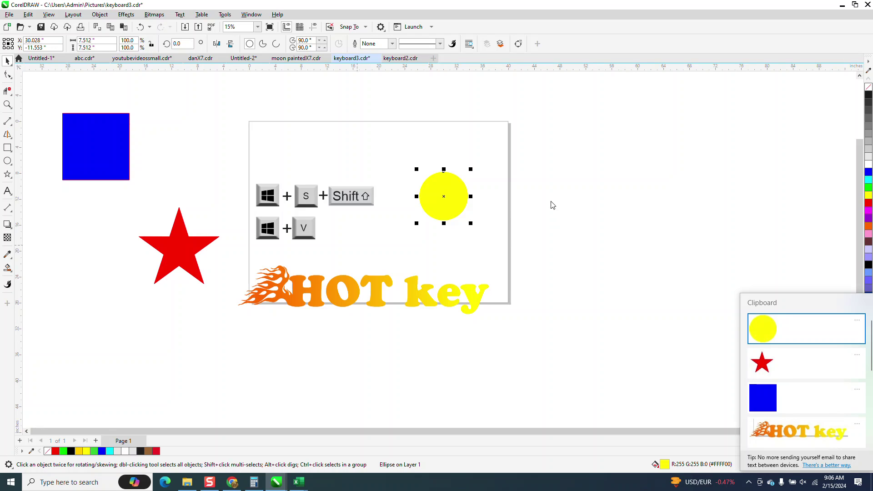
- Create new document Untitled-3, paste the red star from clipboard history, and zoom to inspect it
{"action": "key", "text": "Escape"}
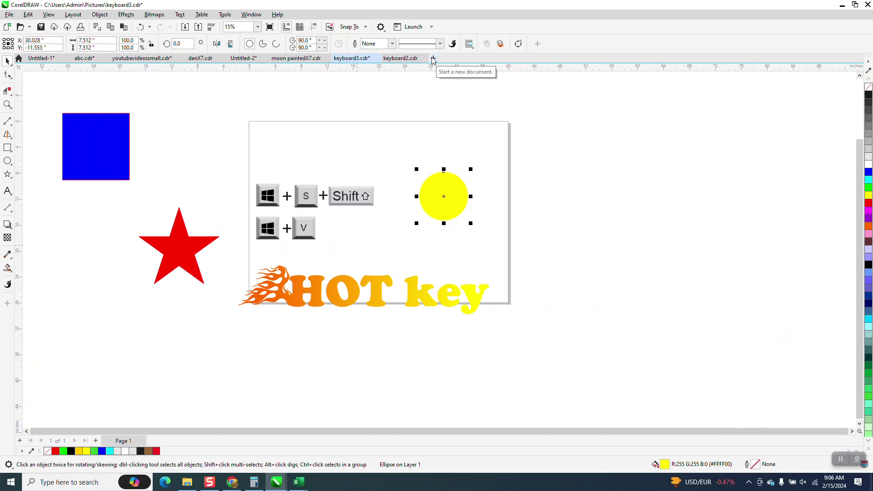
{"action": "left_click", "coordinate": [433, 59]}
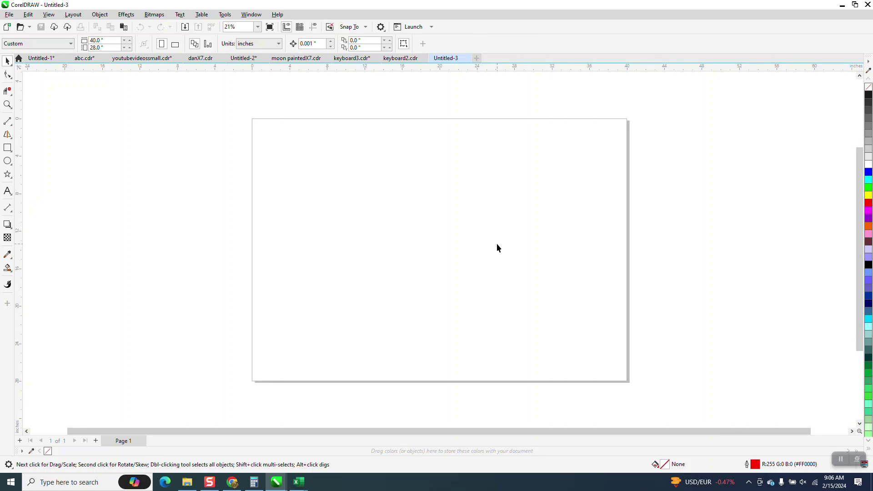
{"action": "key", "text": "super+v"}
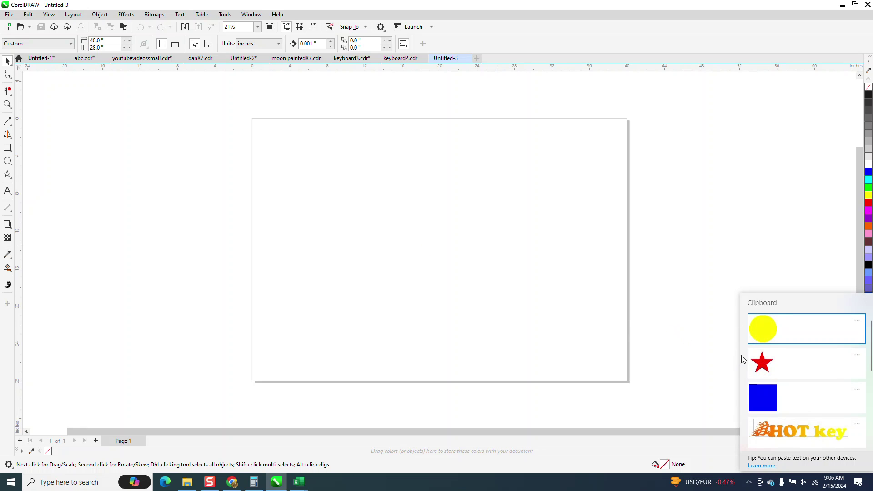
{"action": "left_click", "coordinate": [759, 362]}
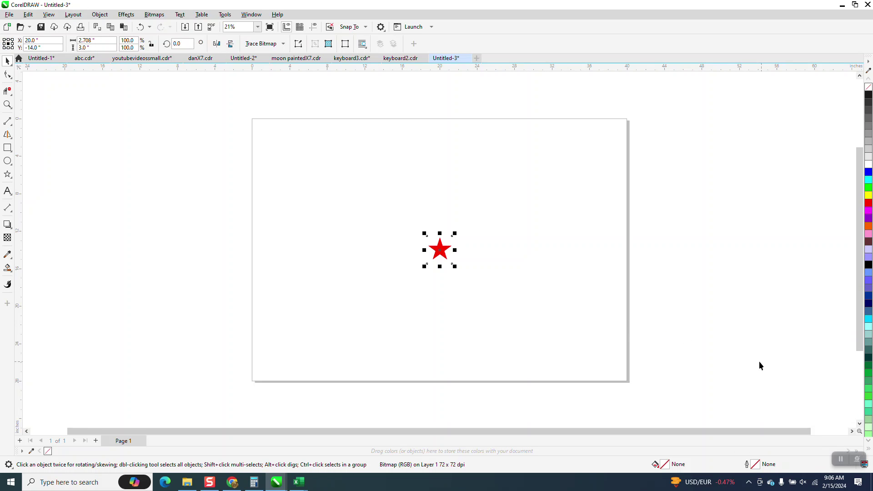
{"action": "left_click", "coordinate": [8, 105]}
{"action": "left_click_drag", "start_coordinate": [392, 211], "coordinate": [546, 305]}
{"action": "right_click", "coordinate": [494, 290]}
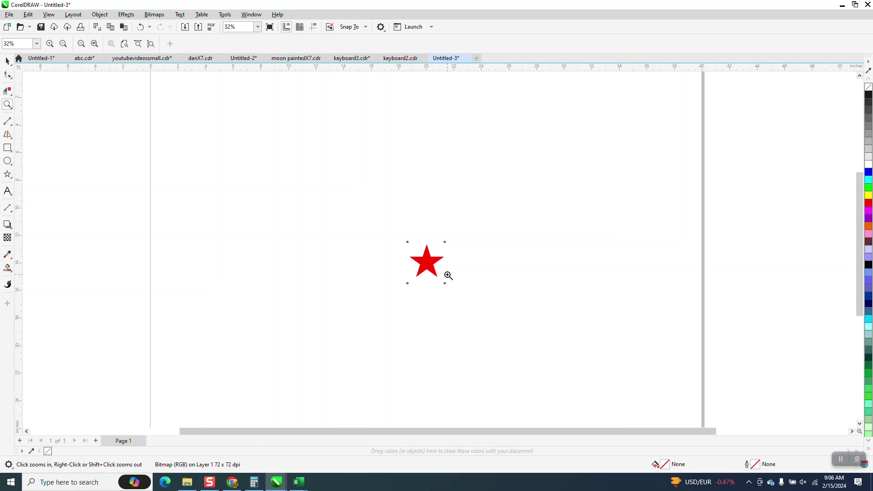
{"action": "right_click", "coordinate": [448, 276]}
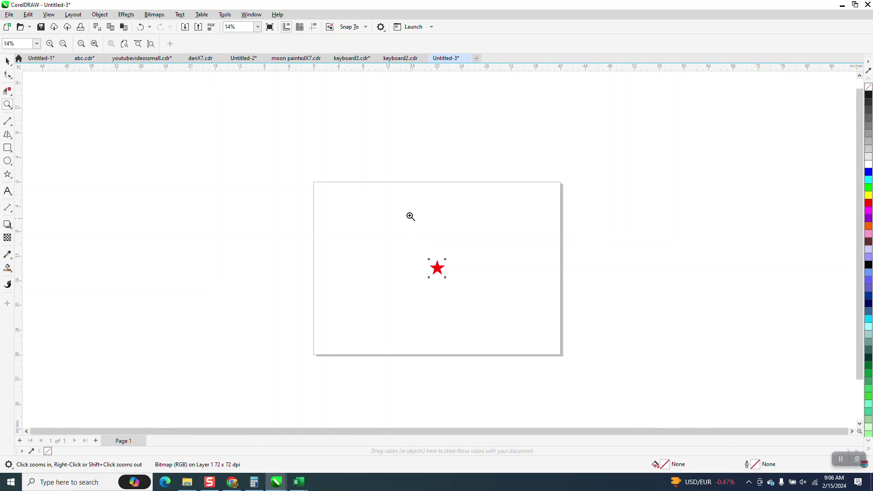
- Zoom keyboard3.cdr in on the key images and take a Fullscreen Snip
{"action": "left_click", "coordinate": [359, 60]}
{"action": "left_click_drag", "start_coordinate": [246, 174], "coordinate": [394, 249]}
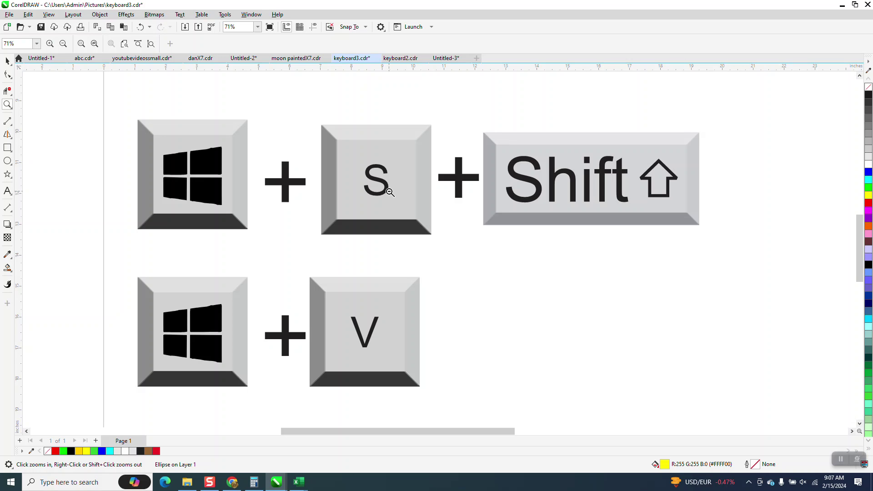
{"action": "key", "text": "super+shift+s"}
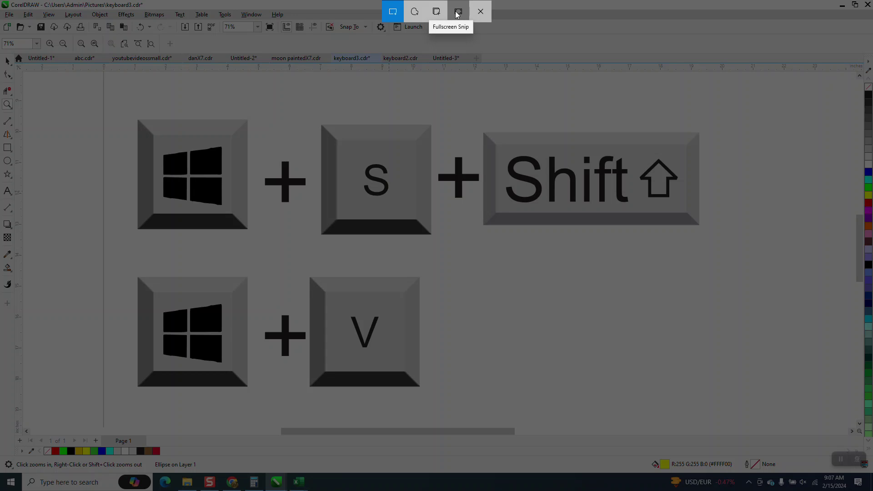
{"action": "left_click", "coordinate": [458, 15]}
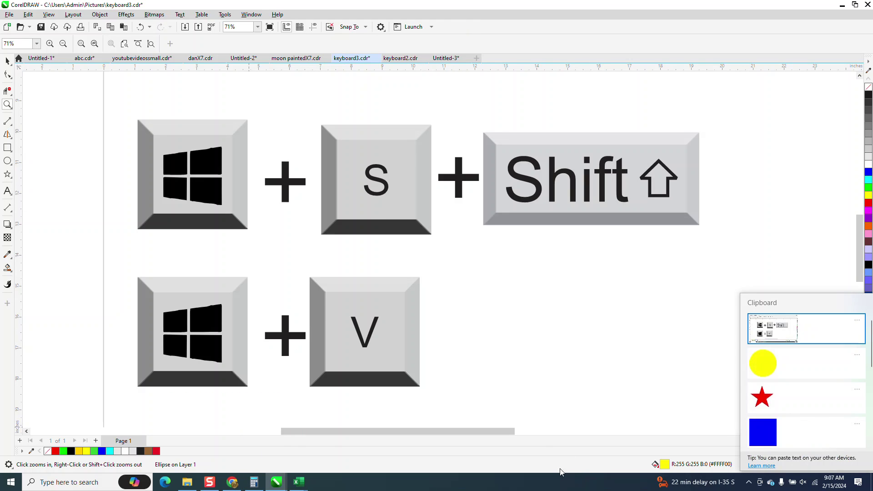
- Paste the fullscreen snip onto the keyboard3 canvas, then select and delete that bitmap
{"action": "left_click", "coordinate": [771, 335]}
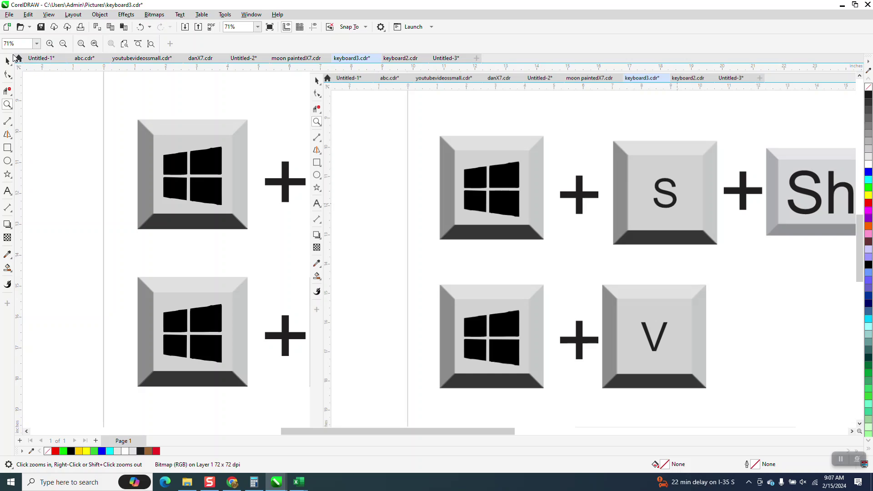
{"action": "left_click", "coordinate": [6, 62]}
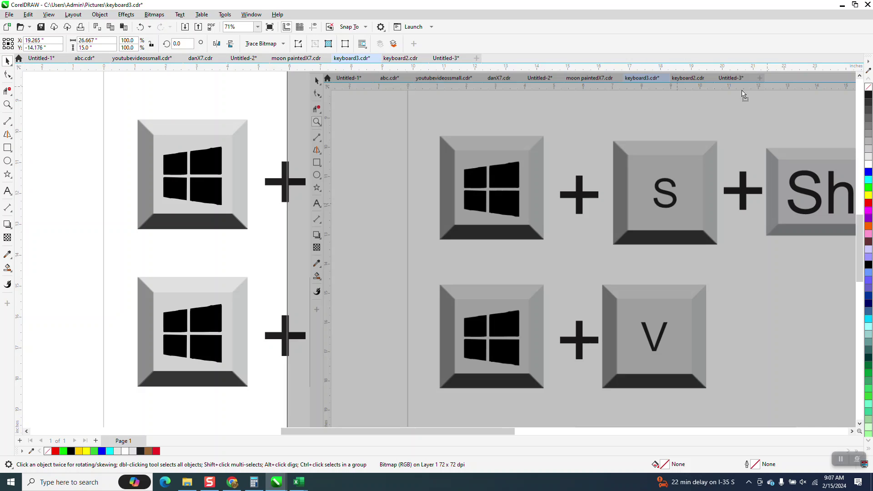
{"action": "scroll", "coordinate": [672, 128], "scroll_direction": "down", "scroll_amount": 3}
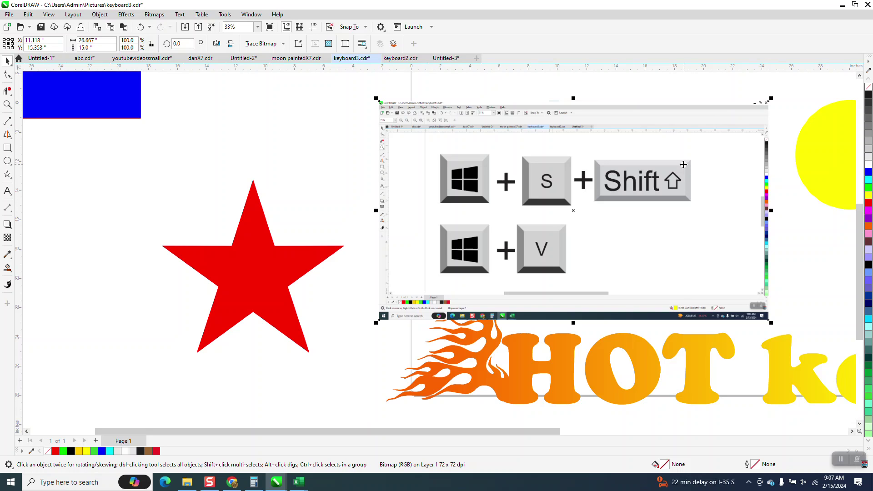
{"action": "key", "text": "Delete"}
{"action": "scroll", "coordinate": [505, 200], "scroll_direction": "down", "scroll_amount": 2}
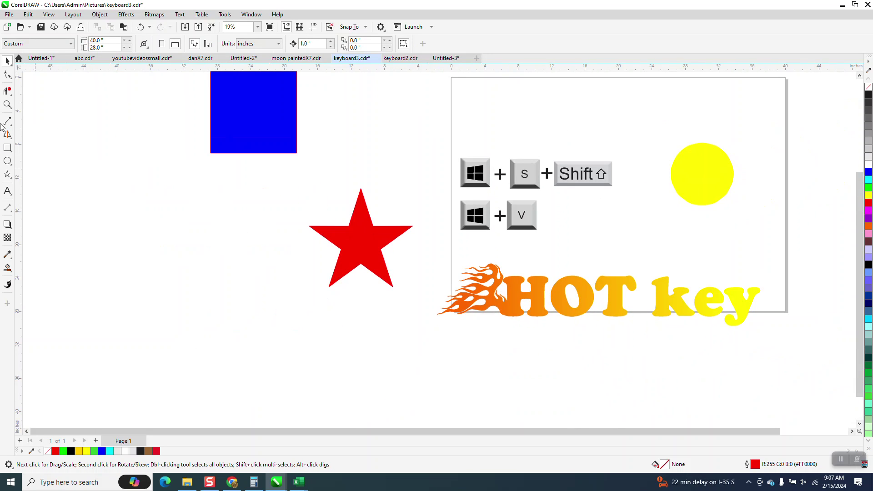
{"action": "left_click", "coordinate": [7, 105]}
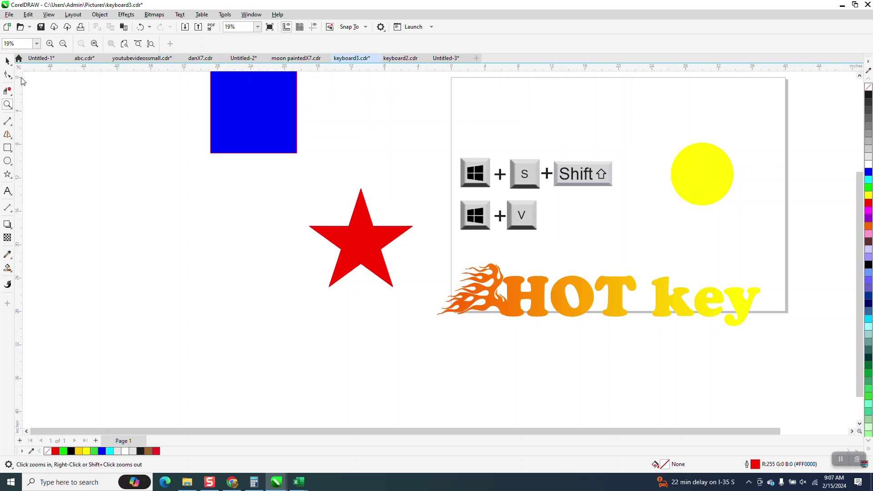
- Select the HOT key logo group and snip a rectangle around it
{"action": "left_click", "coordinate": [7, 61]}
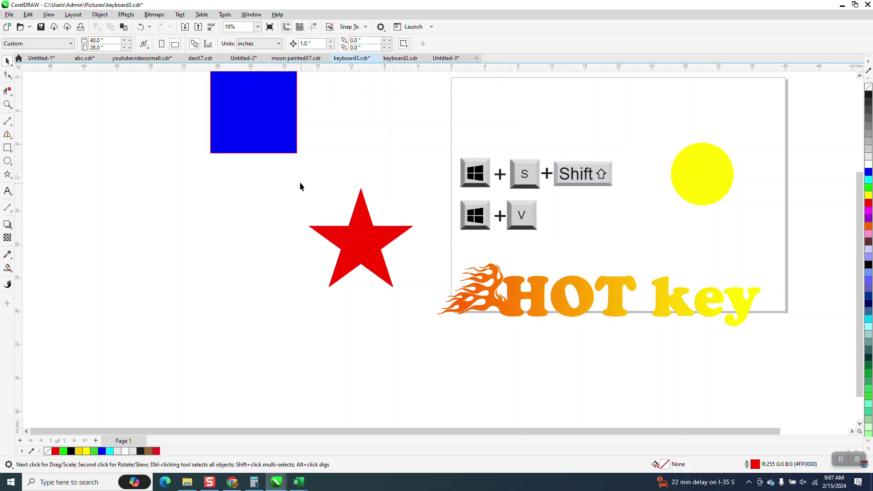
{"action": "left_click", "coordinate": [514, 288]}
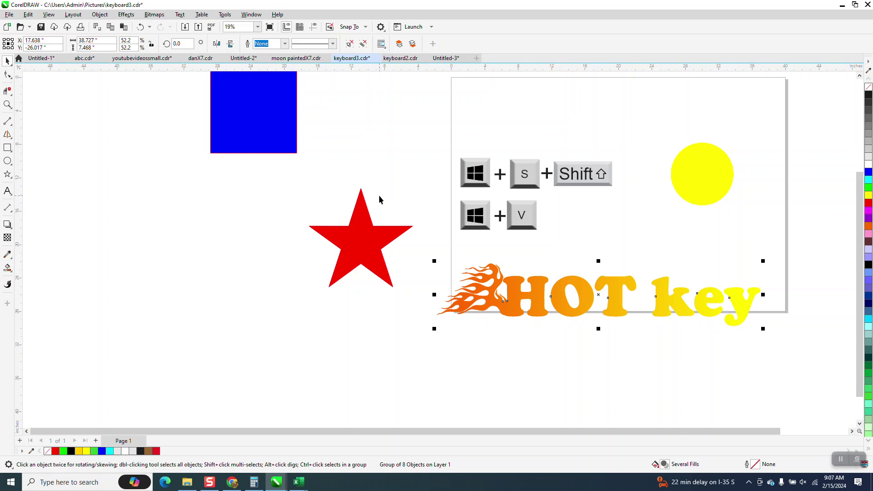
{"action": "key", "text": "super+shift+s"}
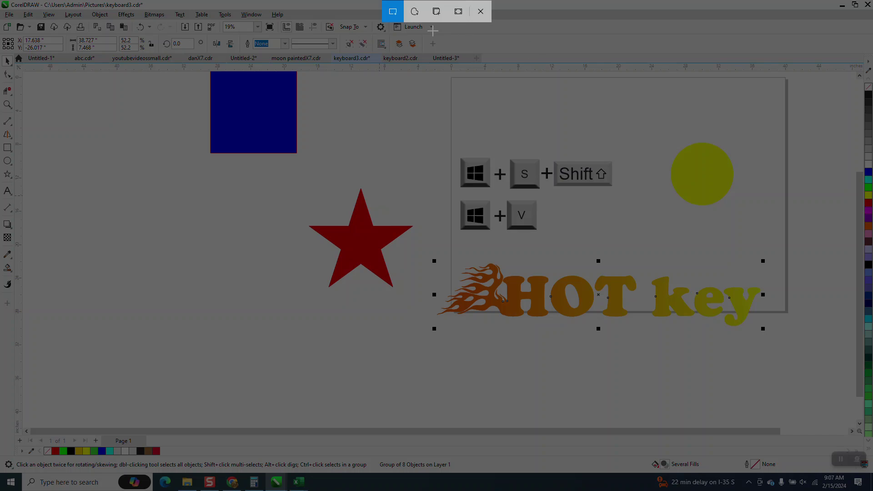
{"action": "left_click_drag", "start_coordinate": [422, 258], "coordinate": [772, 339]}
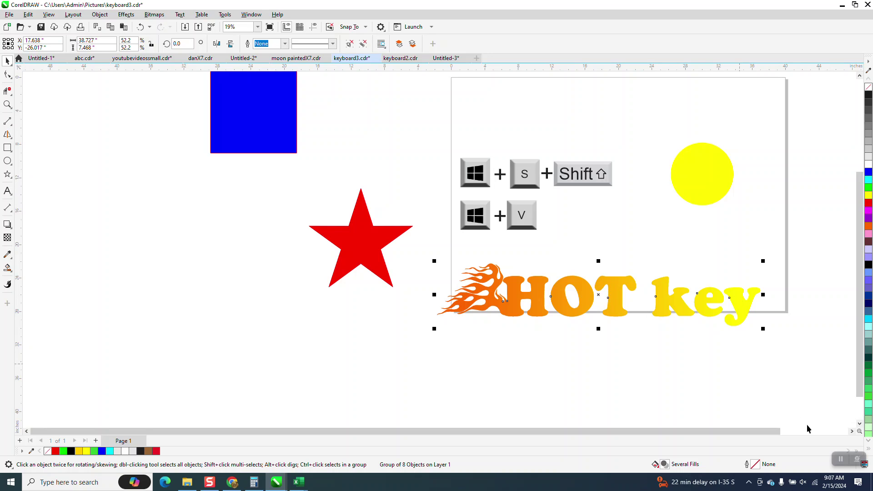
- Drag the HOT key logo off the page to the lower left of the canvas
{"action": "right_click", "coordinate": [614, 305]}
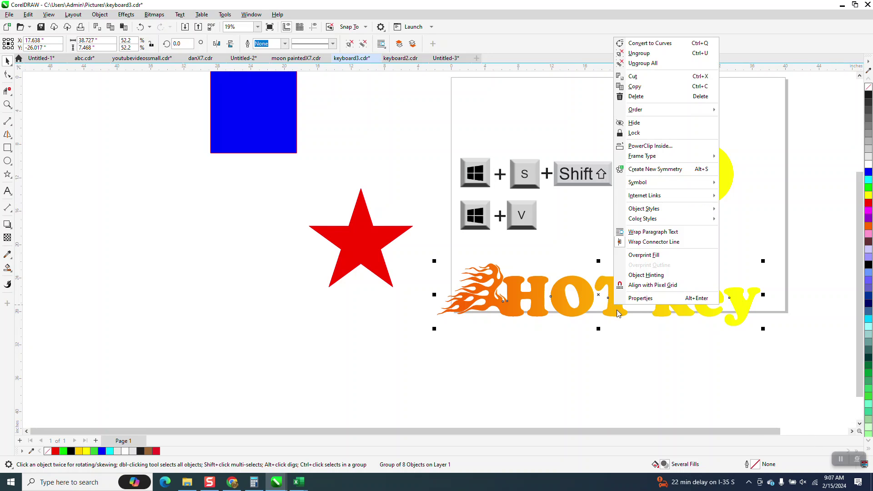
{"action": "left_click", "coordinate": [577, 302]}
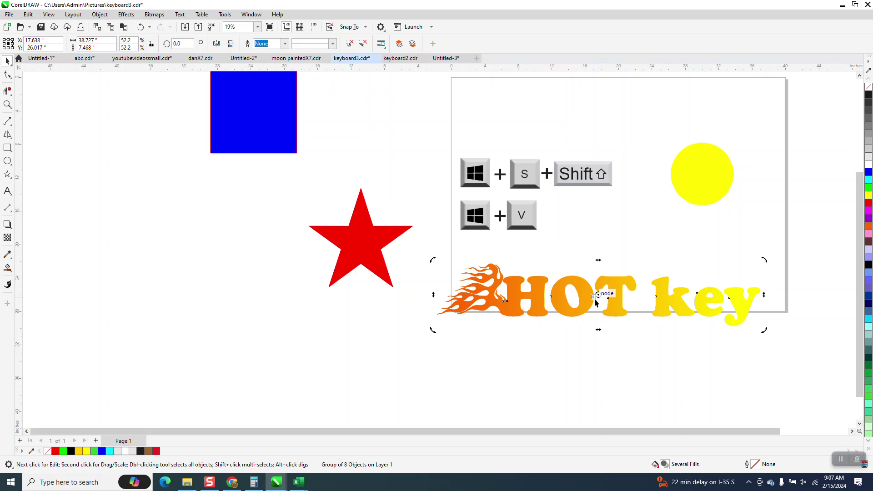
{"action": "left_click", "coordinate": [516, 340]}
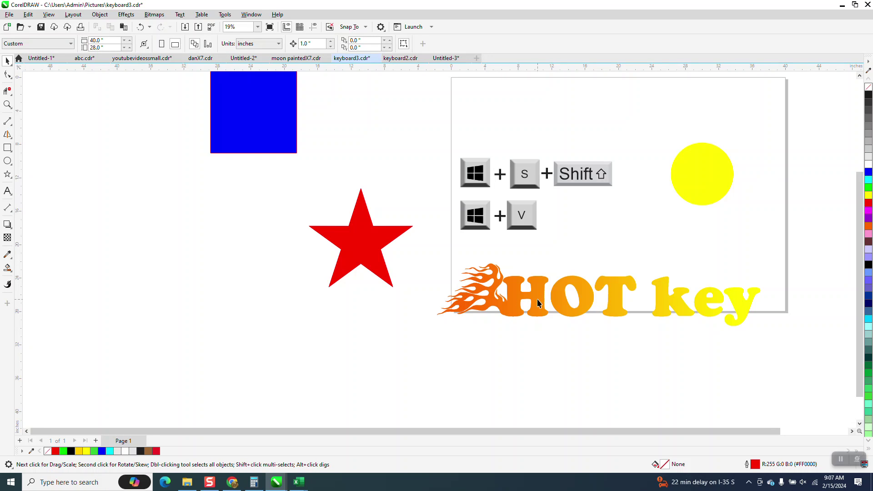
{"action": "left_click_drag", "start_coordinate": [511, 305], "coordinate": [258, 344]}
{"action": "left_click", "coordinate": [267, 295]}
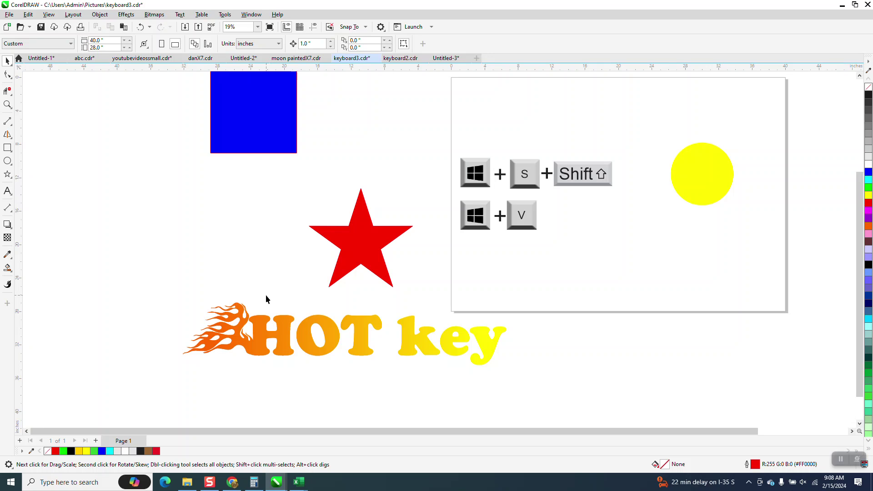
- Snip a rectangle around the off-page HOT key artwork below the red star
{"action": "key", "text": "super+shift+s"}
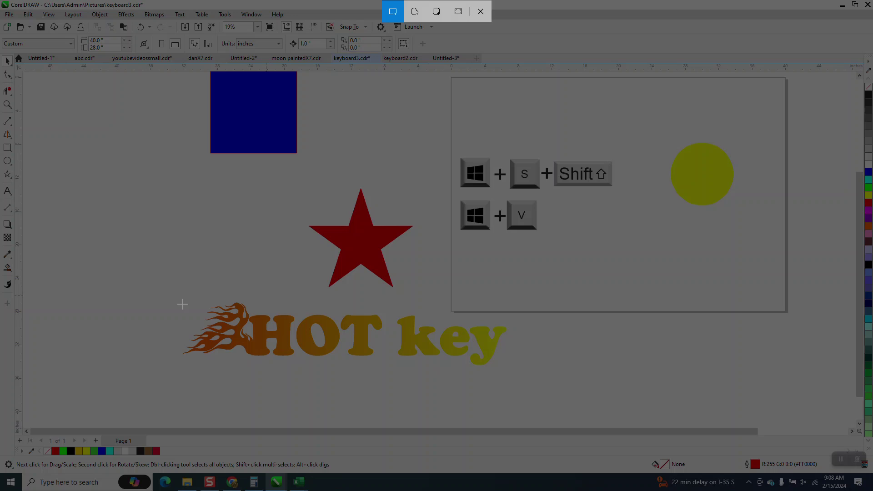
{"action": "mouse_move", "coordinate": [186, 289]}
{"action": "left_mouse_down"}
{"action": "mouse_move", "coordinate": [210, 335]}
{"action": "mouse_move", "coordinate": [519, 390]}
{"action": "left_mouse_up"}
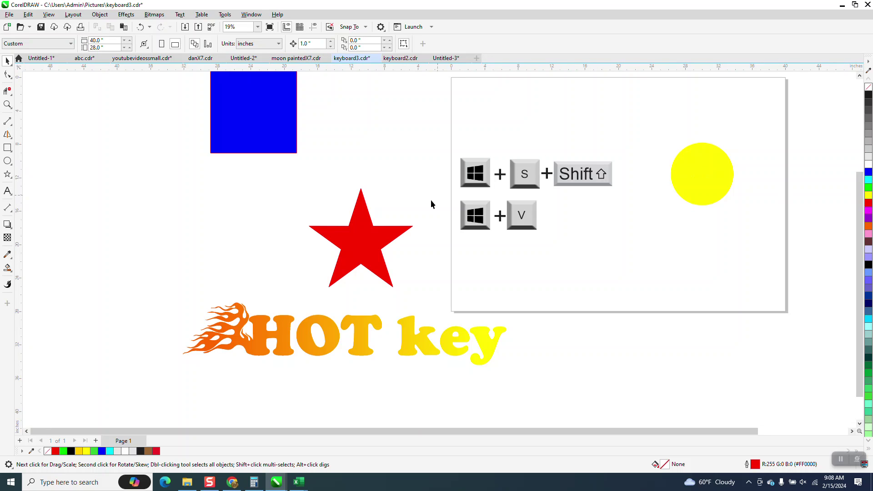
- Marquee-select all fifteen objects, then zoom in closely on the Win + V keys
{"action": "scroll", "coordinate": [422, 273], "scroll_direction": "down", "scroll_amount": 1}
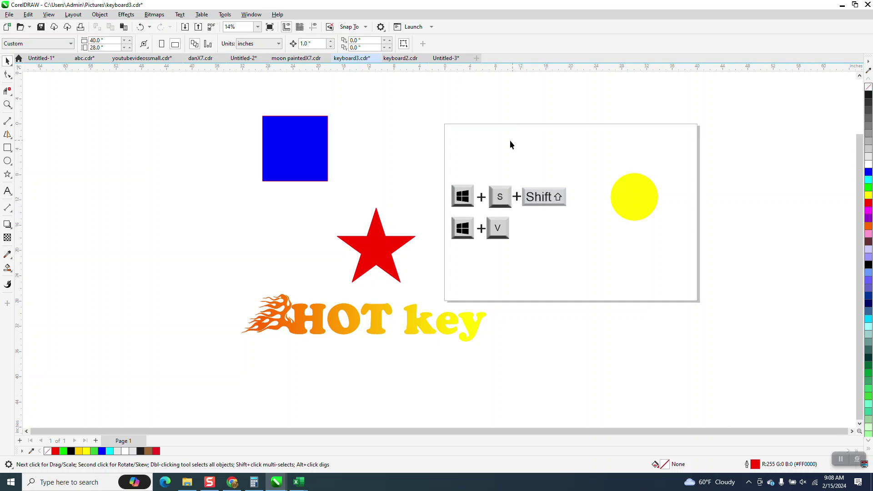
{"action": "left_click_drag", "start_coordinate": [644, 347], "coordinate": [644, 348]}
{"action": "scroll", "coordinate": [681, 356], "scroll_direction": "down", "scroll_amount": 1}
{"action": "scroll", "coordinate": [597, 375], "scroll_direction": "up", "scroll_amount": 2}
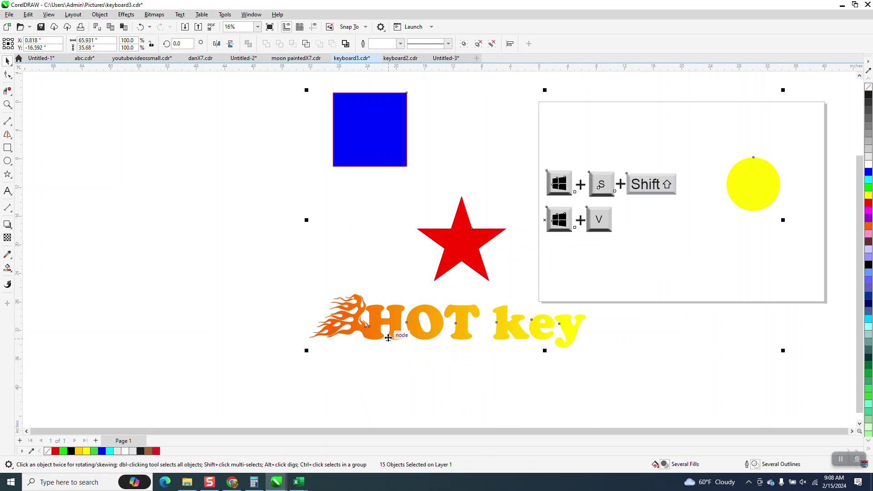
{"action": "left_click", "coordinate": [7, 104]}
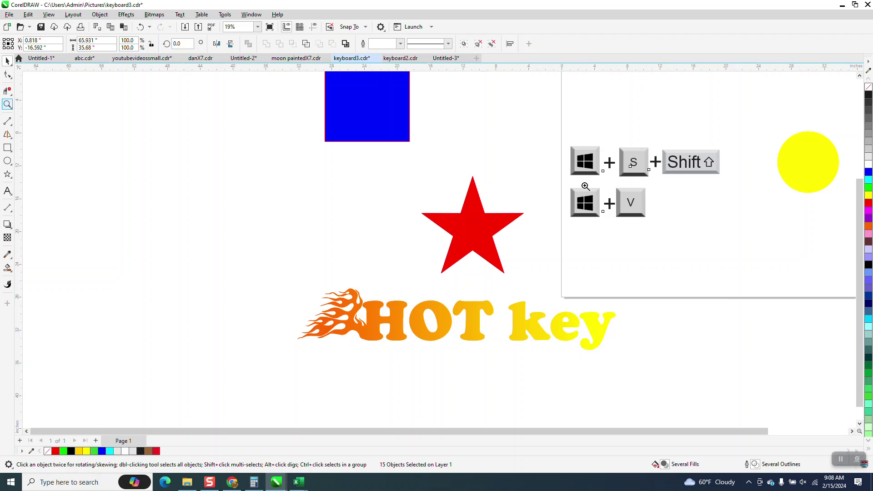
{"action": "left_click_drag", "start_coordinate": [565, 180], "coordinate": [681, 248]}
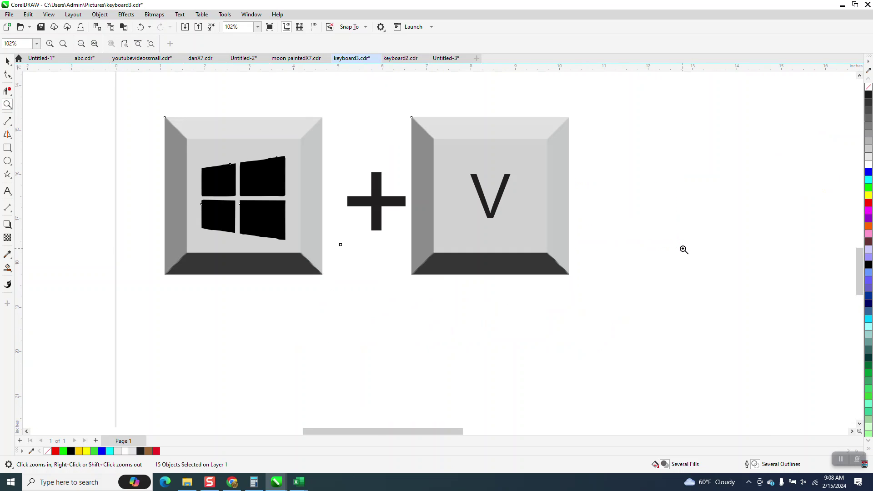